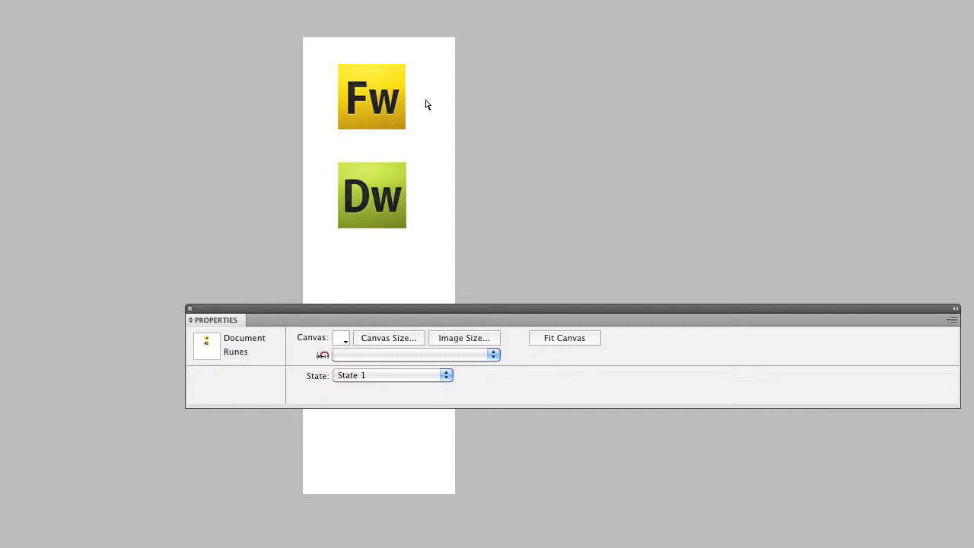
Resize the Fw icon to a height of 50 pixels with its proportions constrained
{"action": "left_click", "coordinate": [366, 103]}
{"action": "left_click", "coordinate": [366, 102]}
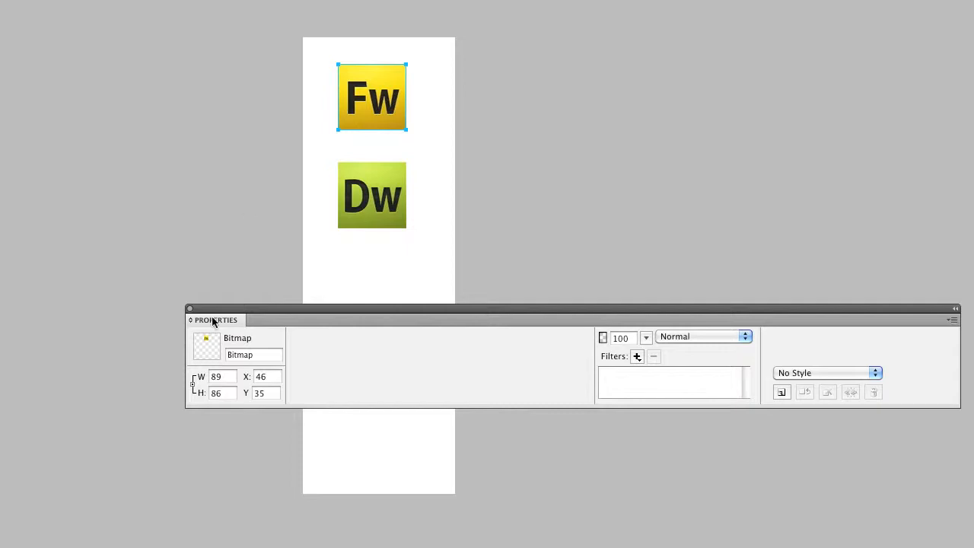
{"action": "left_click", "coordinate": [194, 387]}
{"action": "left_click", "coordinate": [192, 385]}
{"action": "left_click", "coordinate": [226, 392]}
{"action": "type", "text": "50"}
{"action": "key", "text": "Return"}
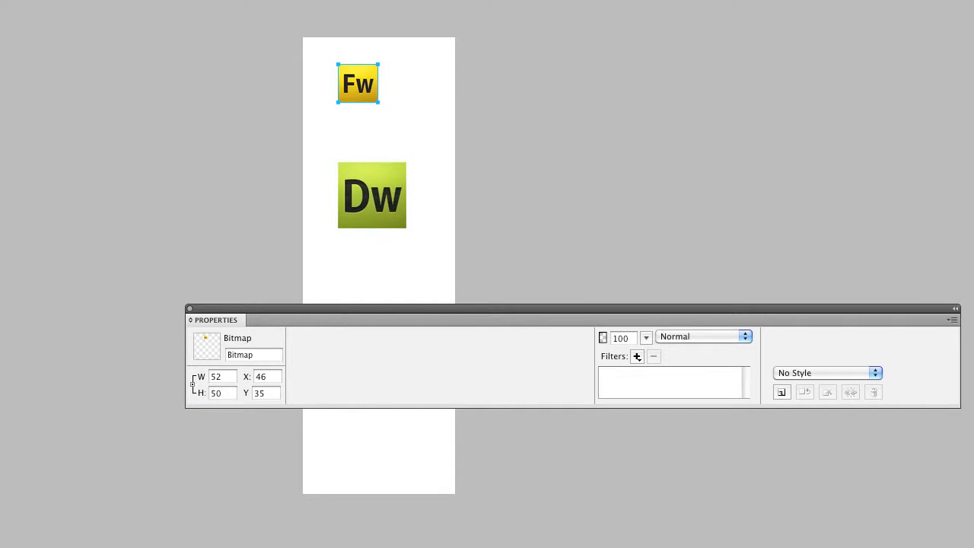
Set the Dw icon's height to 50 pixels, keeping its proportions, and deselect it
{"action": "left_click", "coordinate": [356, 201]}
{"action": "left_click", "coordinate": [212, 393]}
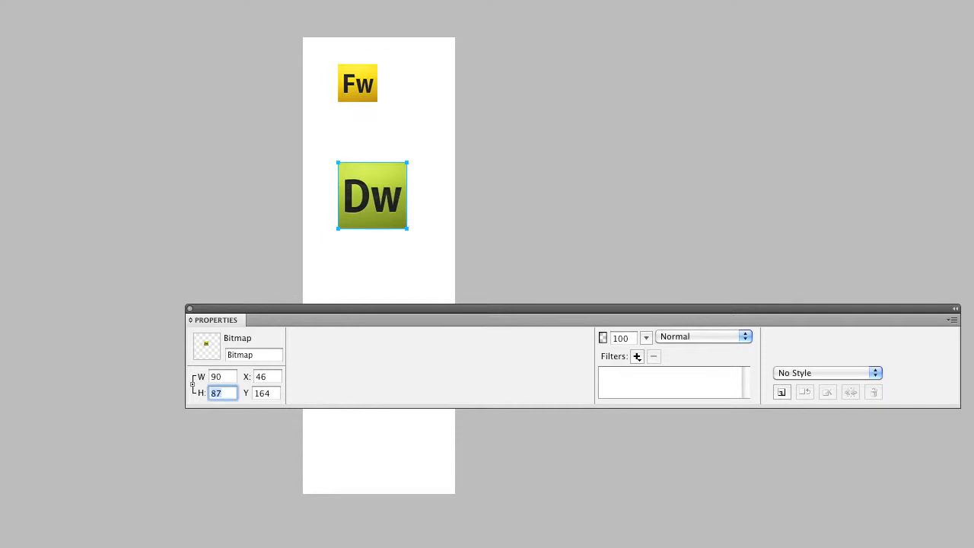
{"action": "type", "text": "50"}
{"action": "key", "text": "Return"}
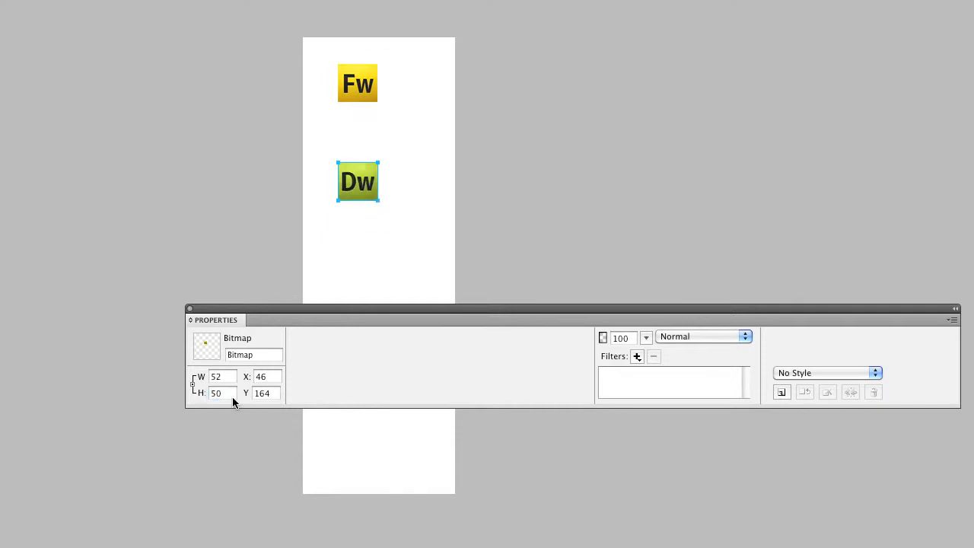
{"action": "left_click", "coordinate": [349, 261]}
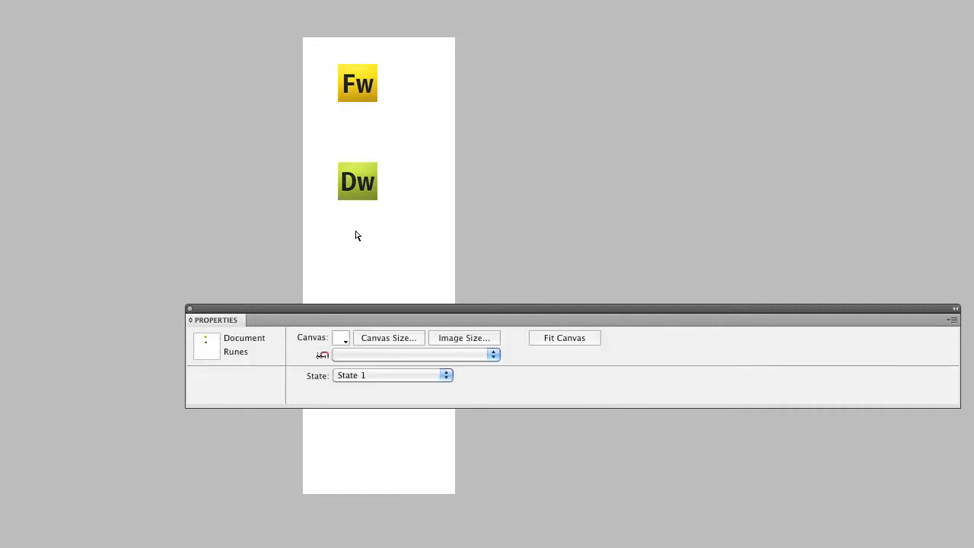
Duplicate each icon straight below its original, placing the Fw copy at about Y 100 and the Dw copy at about Y 230
{"action": "left_click", "coordinate": [361, 82]}
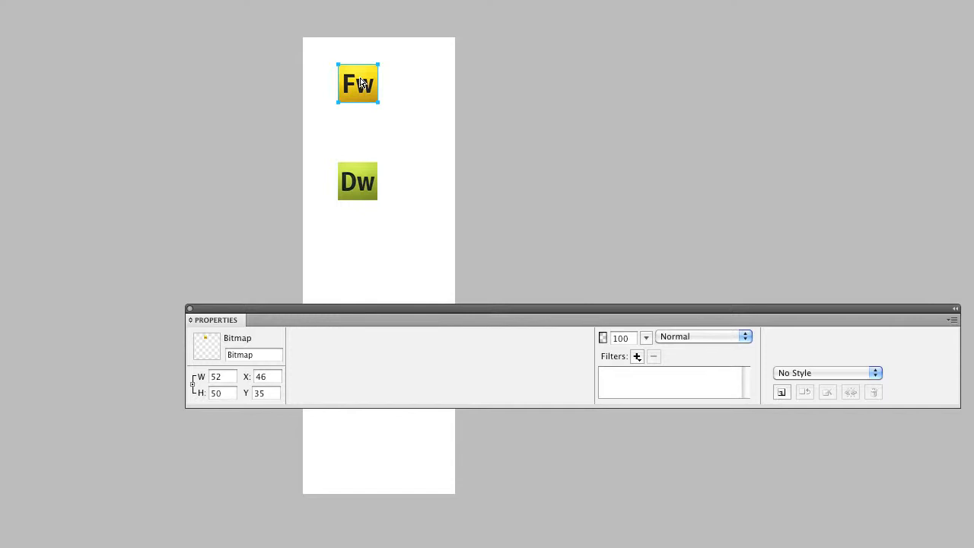
{"action": "left_click_drag", "start_coordinate": [360, 82], "coordinate": [360, 131]}
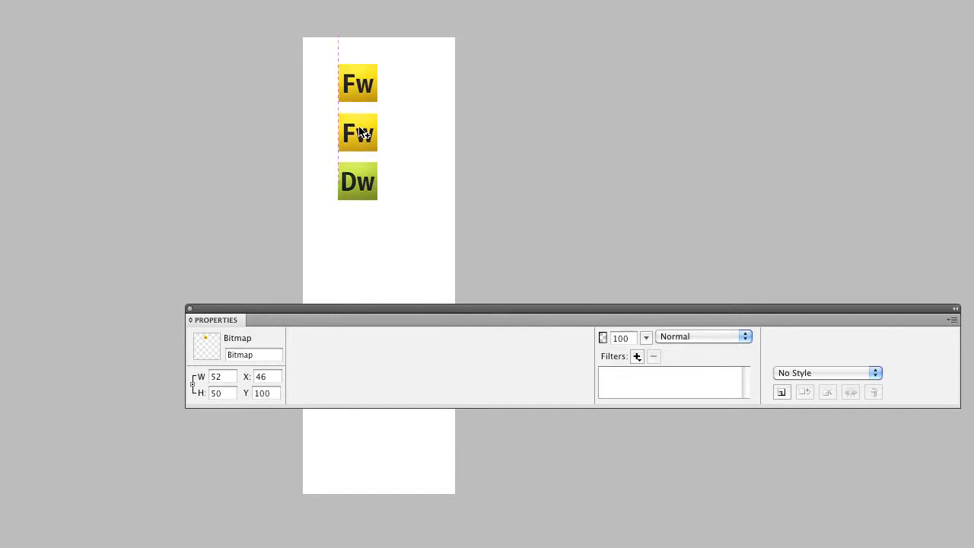
{"action": "left_click", "coordinate": [366, 193]}
{"action": "left_click_drag", "start_coordinate": [366, 193], "coordinate": [364, 239]}
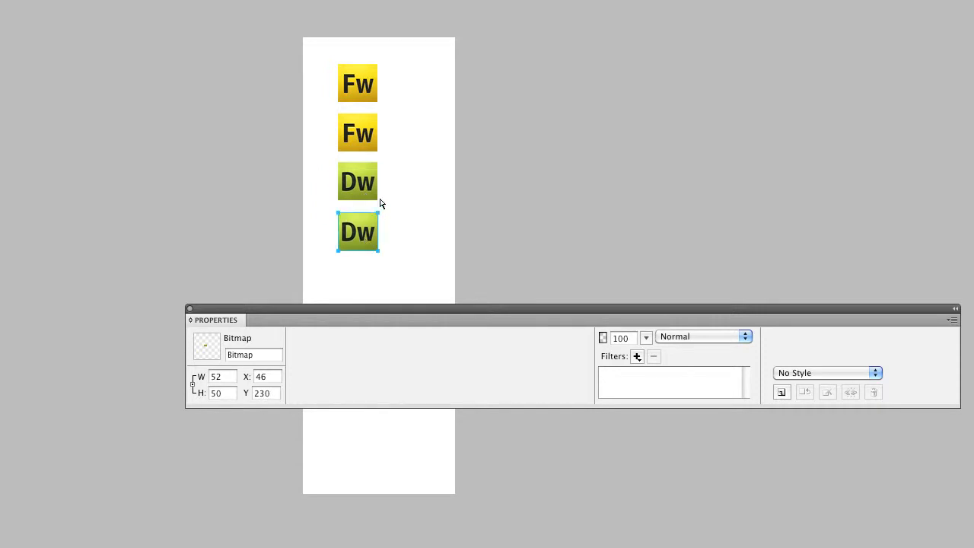
{"action": "left_click", "coordinate": [416, 201]}
Align the left edges of all four icons and space them evenly vertically
{"action": "left_click_drag", "start_coordinate": [327, 52], "coordinate": [403, 264]}
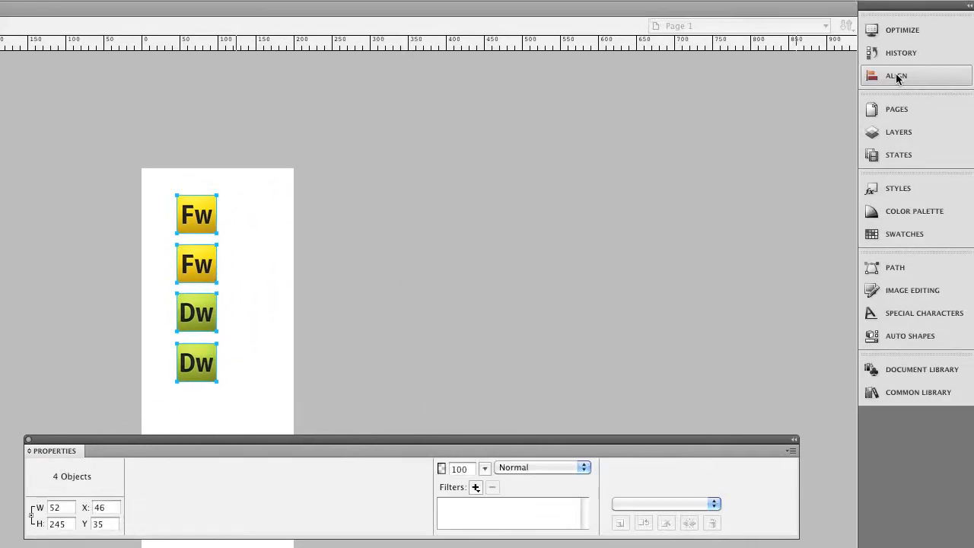
{"action": "left_click", "coordinate": [899, 76]}
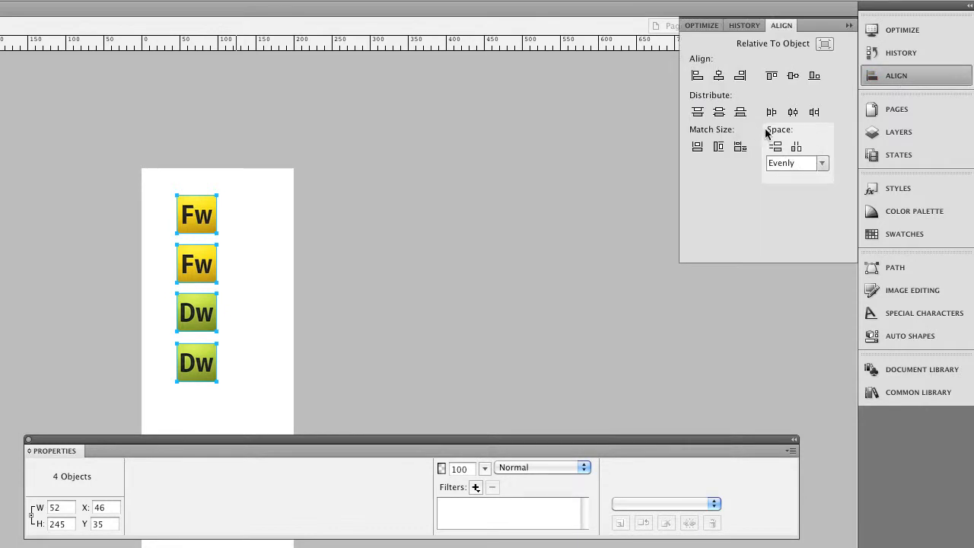
{"action": "left_click", "coordinate": [698, 76]}
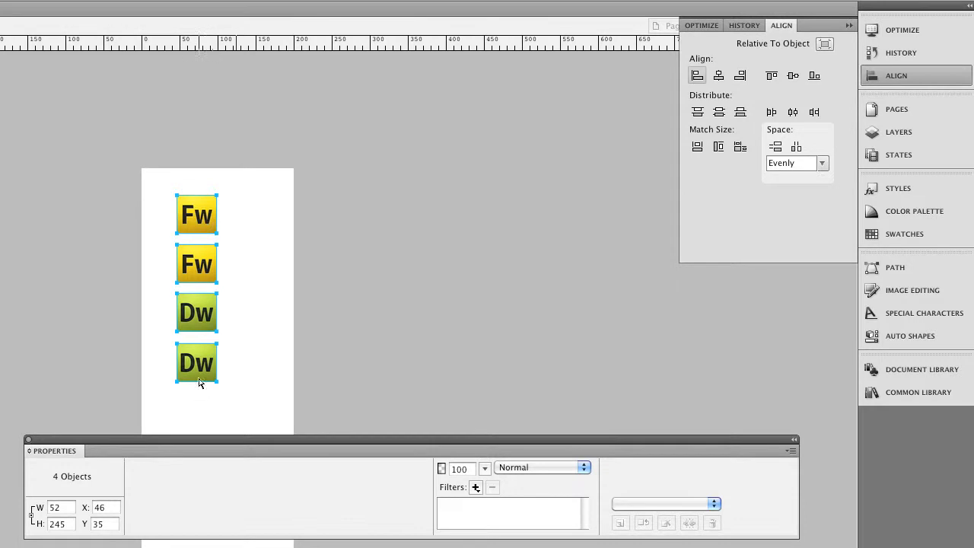
{"action": "left_click", "coordinate": [773, 150]}
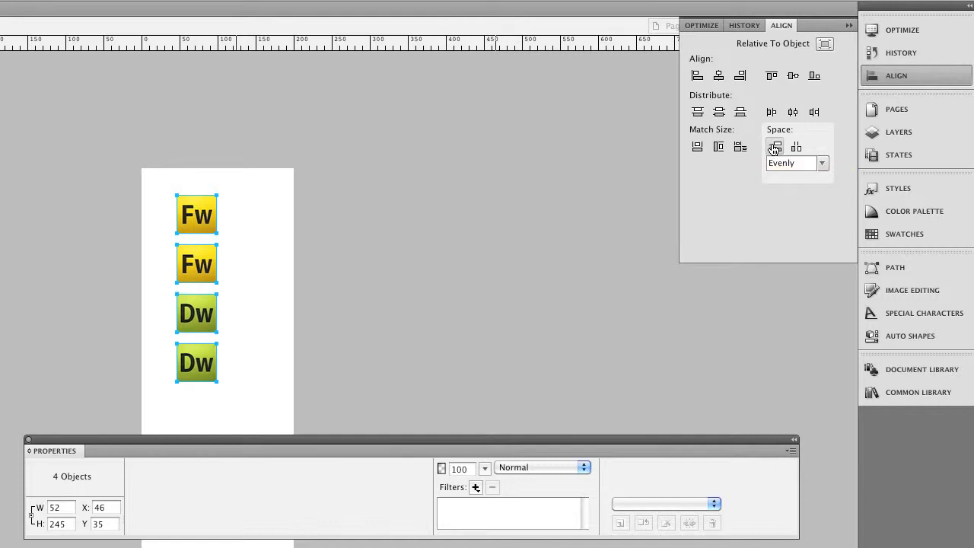
{"action": "left_click", "coordinate": [255, 270]}
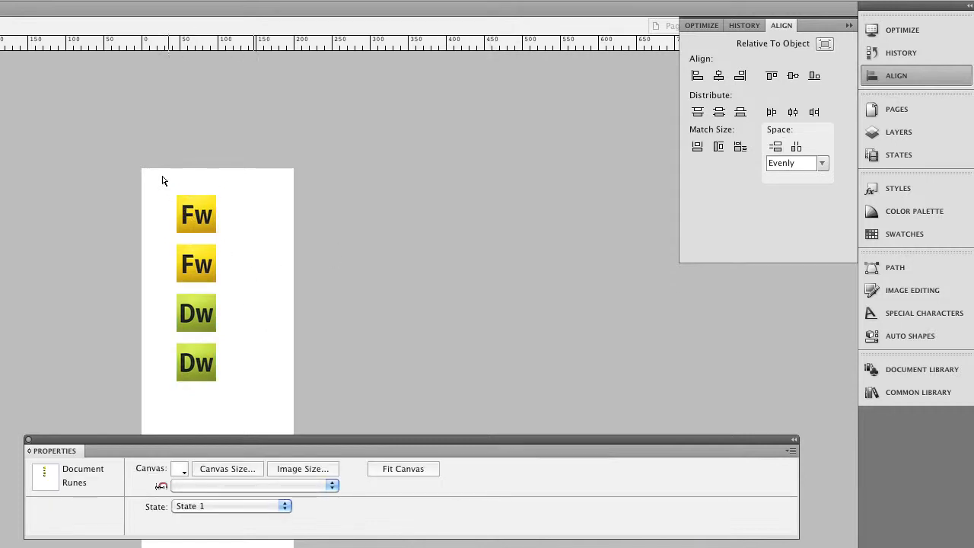
Move the four icons together to the canvas origin at X 0, Y 0
{"action": "left_click_drag", "start_coordinate": [159, 189], "coordinate": [254, 402]}
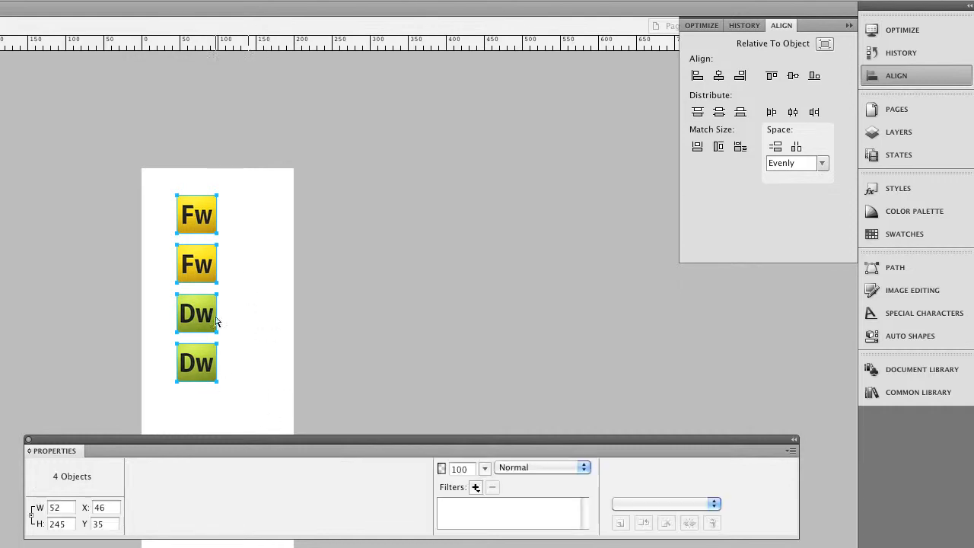
{"action": "left_click_drag", "start_coordinate": [106, 507], "coordinate": [75, 539]}
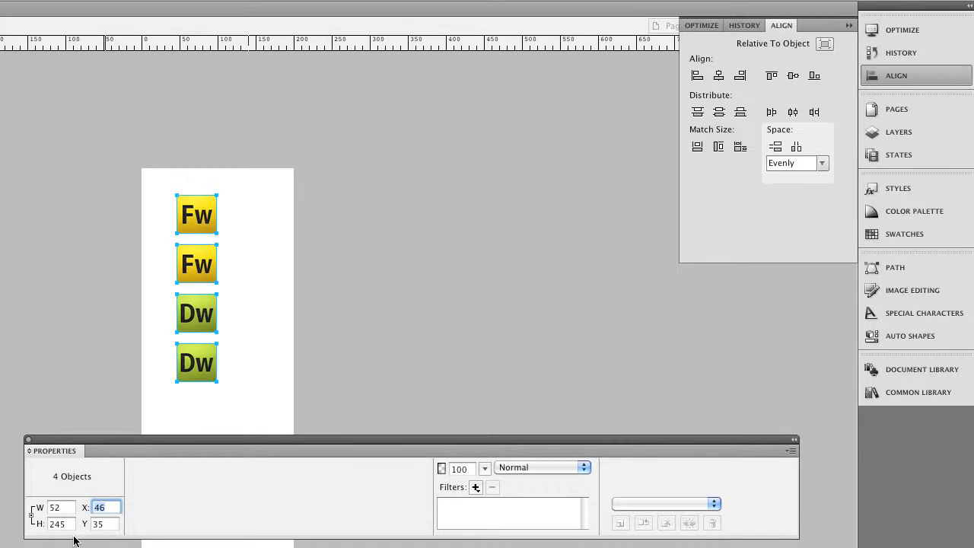
{"action": "type", "text": "0"}
{"action": "key", "text": "Tab"}
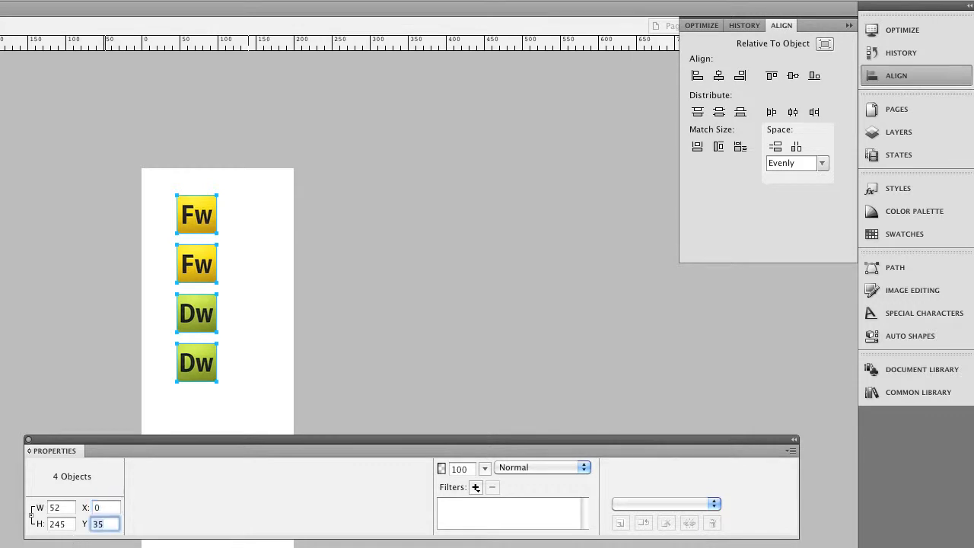
{"action": "type", "text": "0"}
{"action": "key", "text": "Return"}
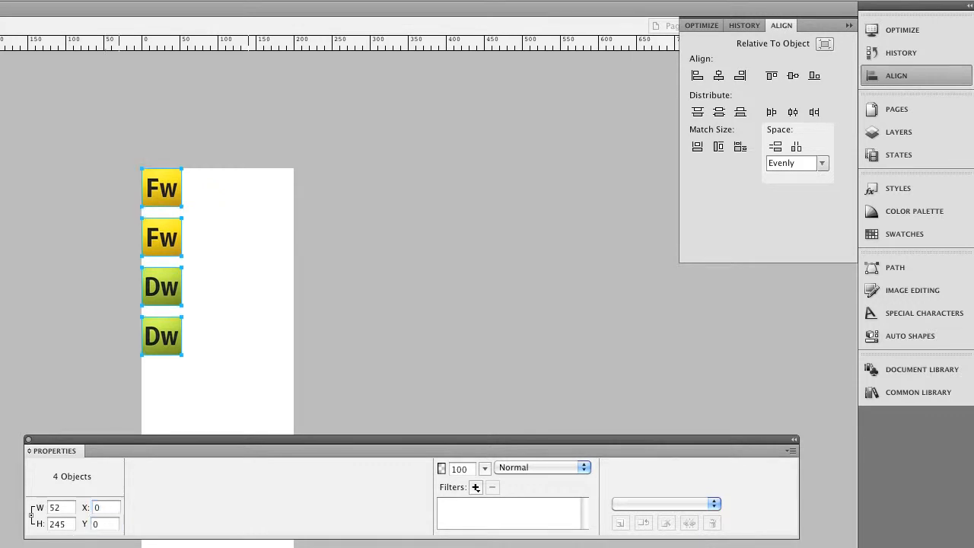
{"action": "left_click", "coordinate": [205, 407]}
Darken the second Fw icon with a Brightness/Contrast filter set to brightness -39 and contrast 0
{"action": "left_click", "coordinate": [163, 199]}
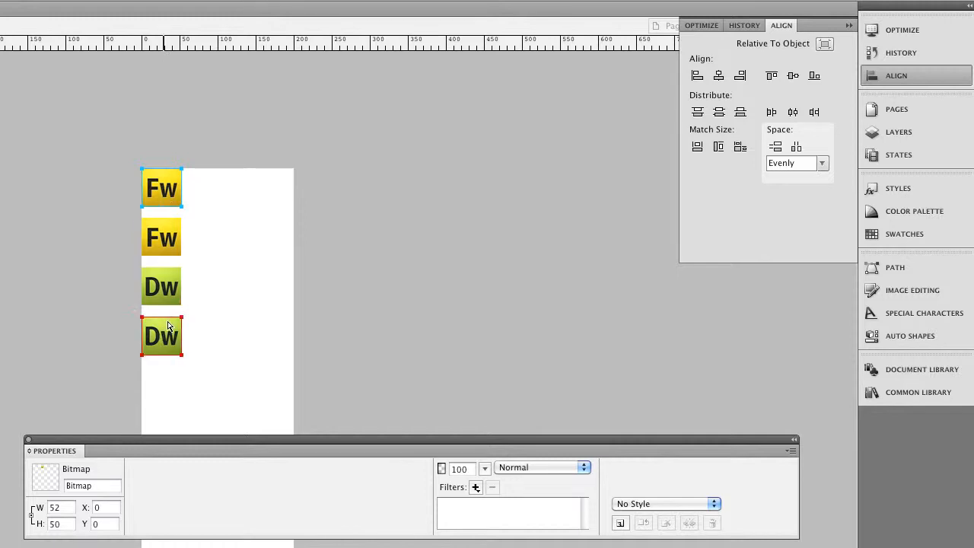
{"action": "left_click", "coordinate": [169, 241]}
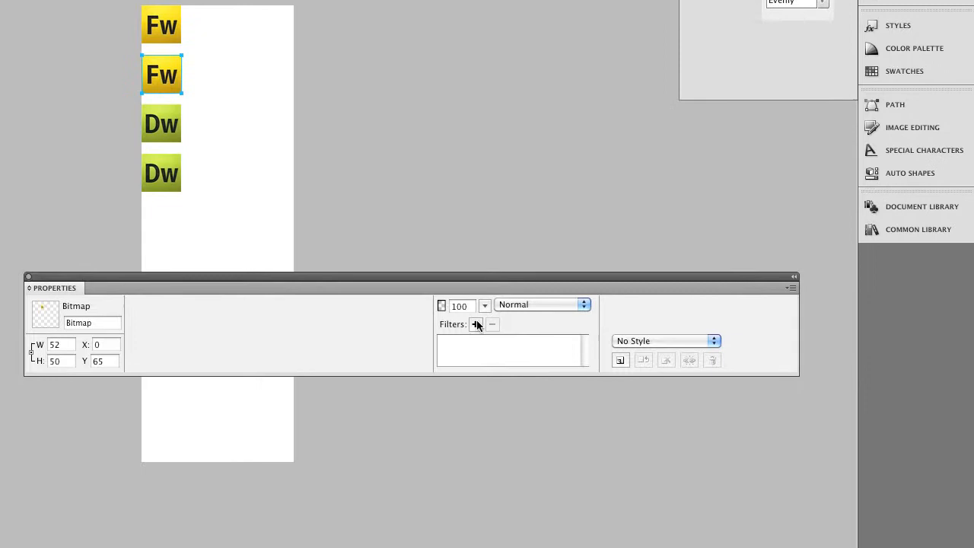
{"action": "left_click", "coordinate": [476, 488]}
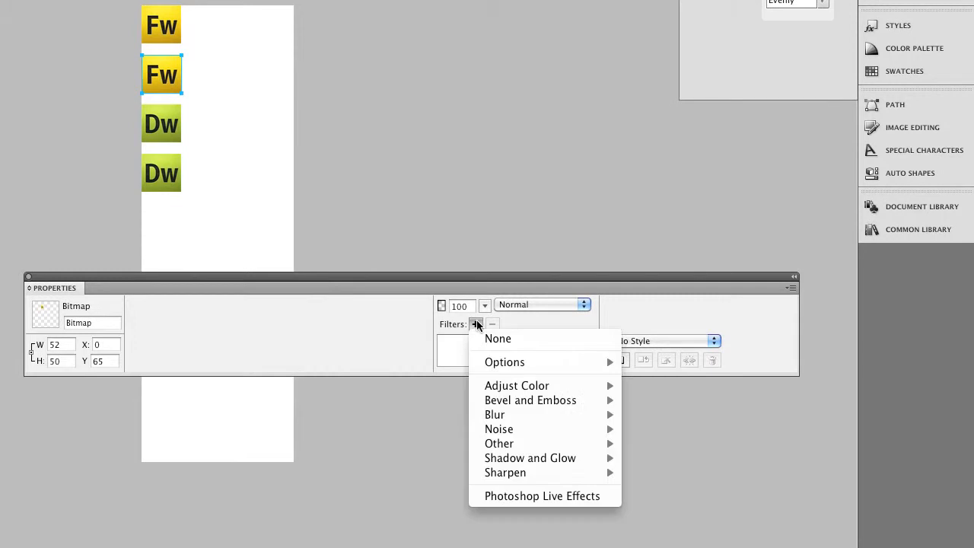
{"action": "mouse_move", "coordinate": [519, 388]}
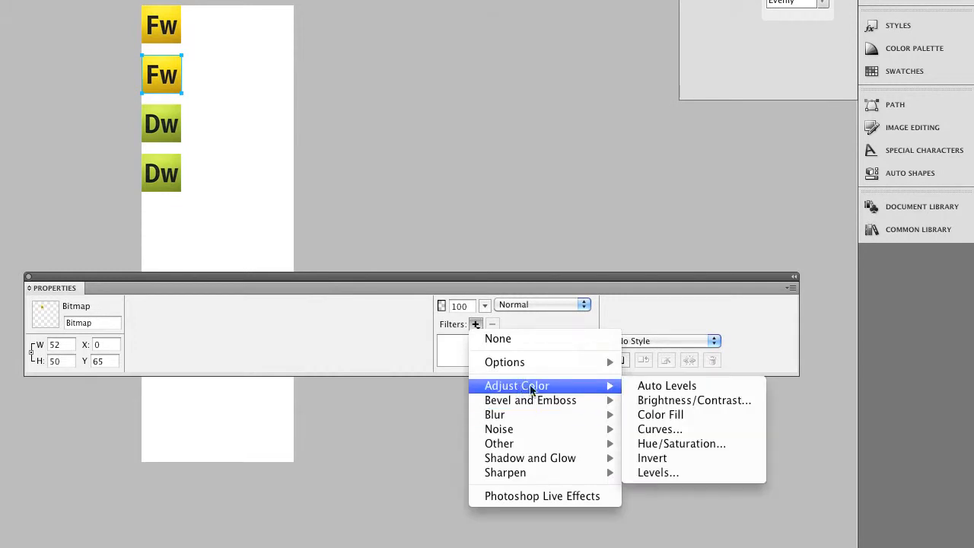
{"action": "left_click", "coordinate": [662, 401]}
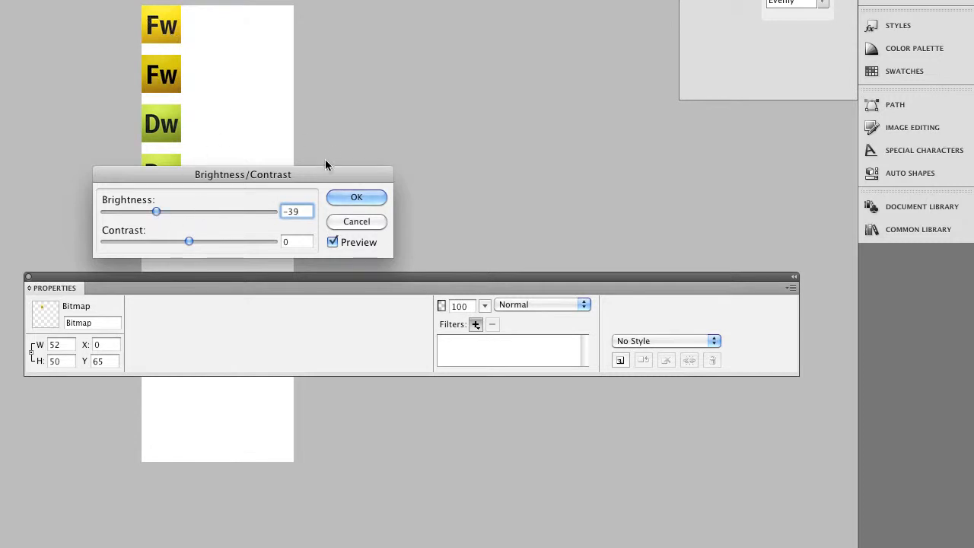
{"action": "left_click", "coordinate": [356, 198]}
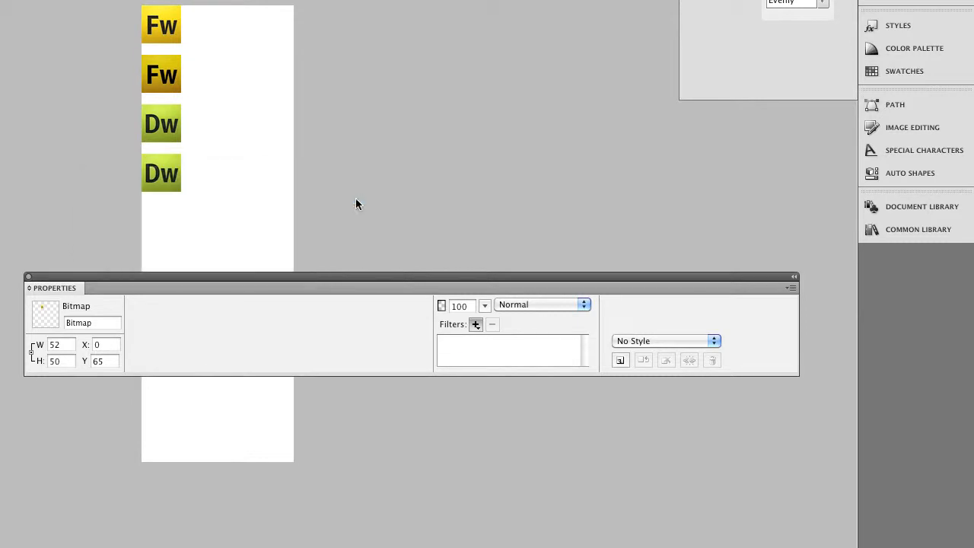
Apply a Brightness/Contrast filter with brightness -39 and contrast 0 to the lowest Dw icon
{"action": "left_click", "coordinate": [172, 184]}
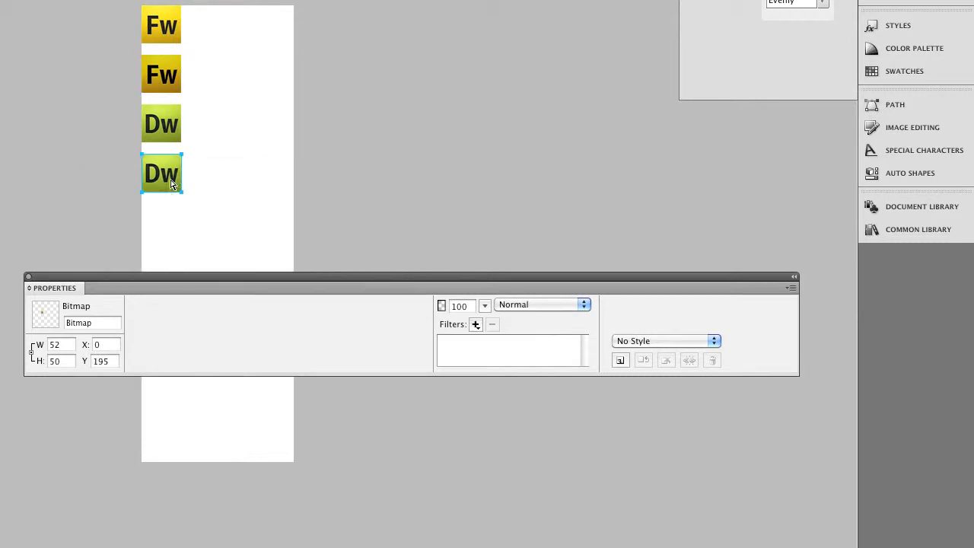
{"action": "left_click", "coordinate": [477, 325]}
{"action": "mouse_move", "coordinate": [507, 389]}
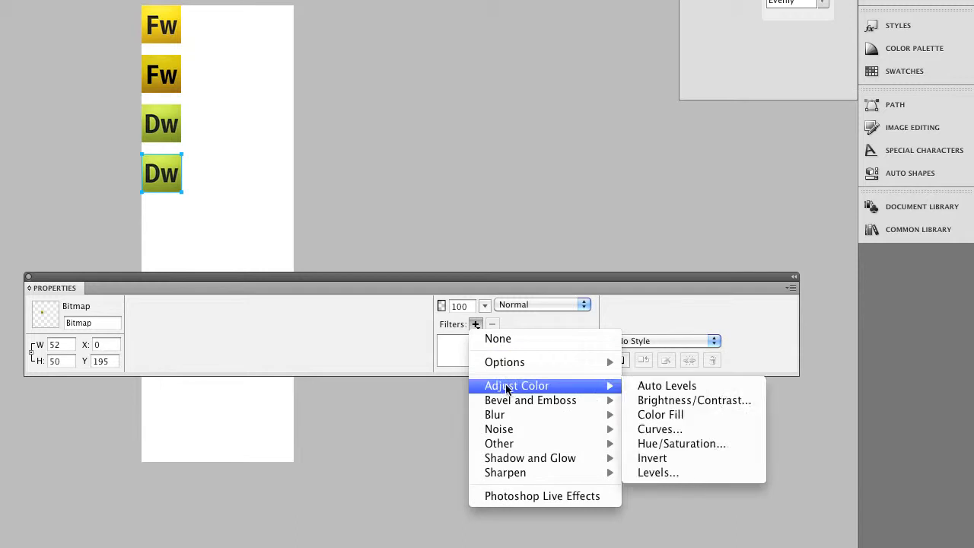
{"action": "left_click", "coordinate": [737, 401]}
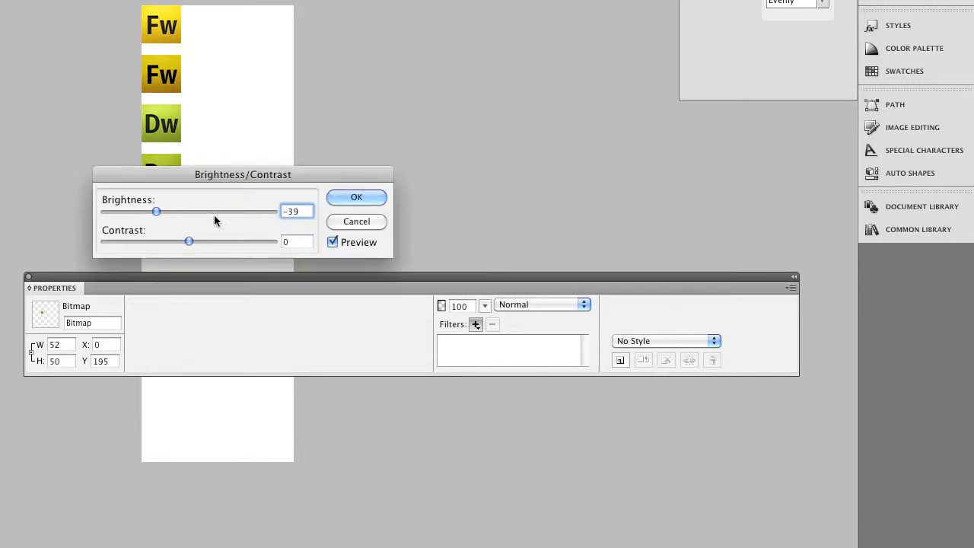
{"action": "left_click", "coordinate": [354, 197]}
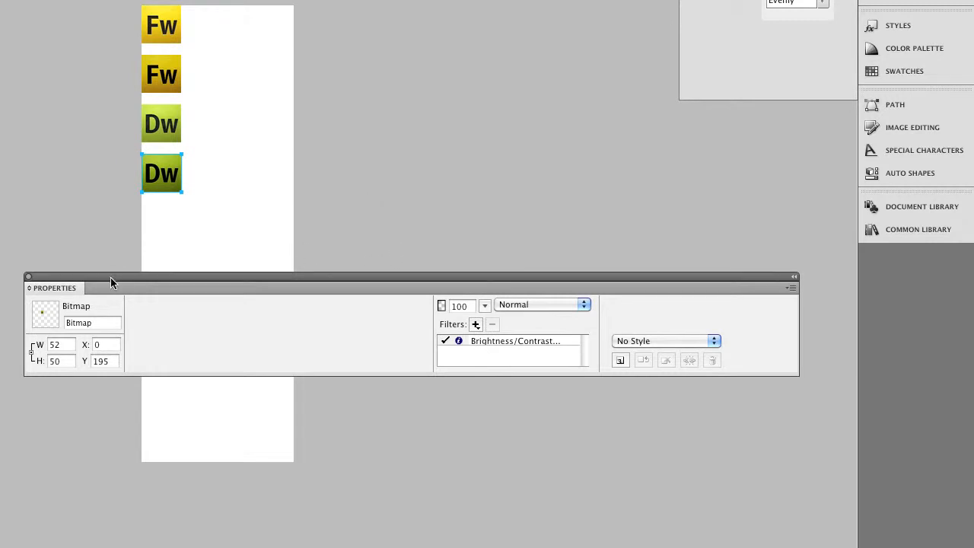
{"action": "left_click_drag", "start_coordinate": [305, 362], "coordinate": [134, 455]}
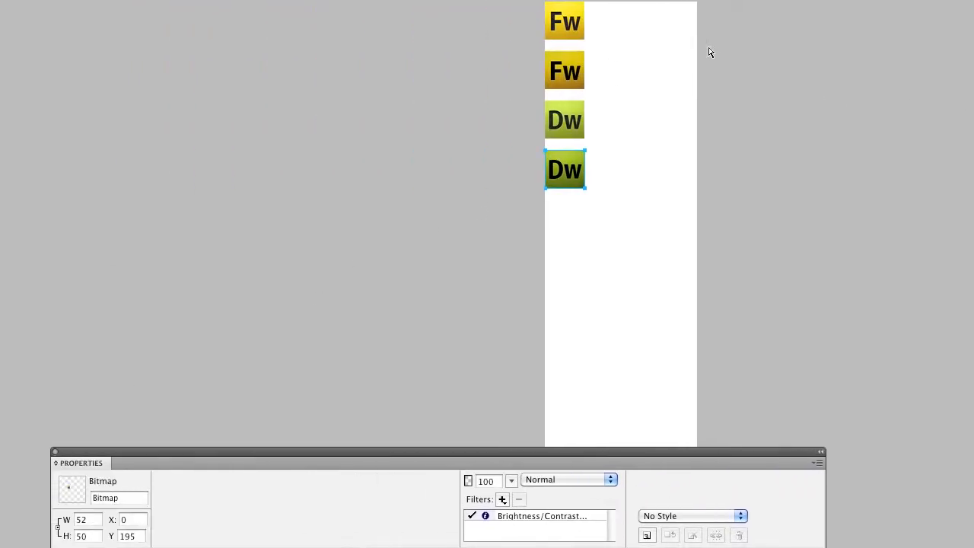
Check the position of each of the four icons, and fit the canvas to them
{"action": "left_click", "coordinate": [651, 73]}
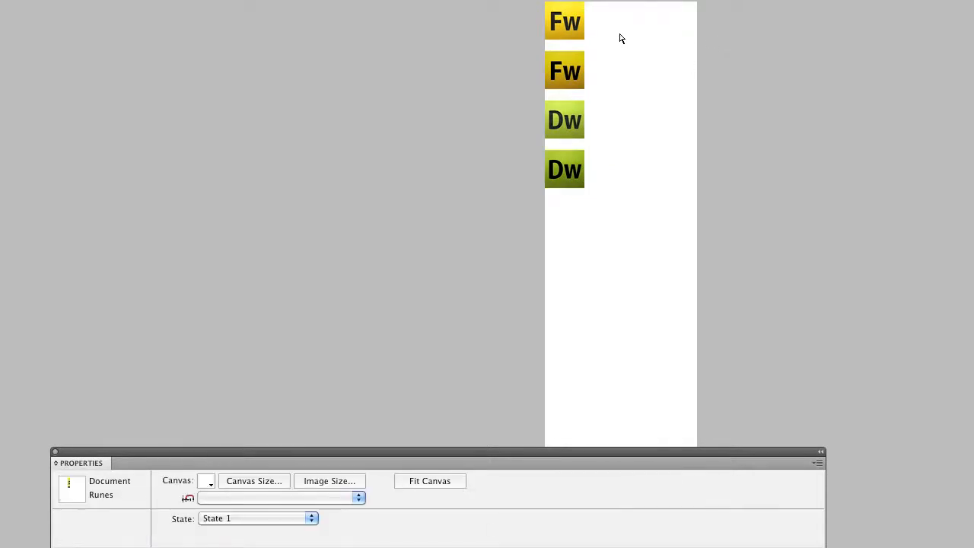
{"action": "left_click", "coordinate": [579, 28]}
{"action": "left_click", "coordinate": [573, 72]}
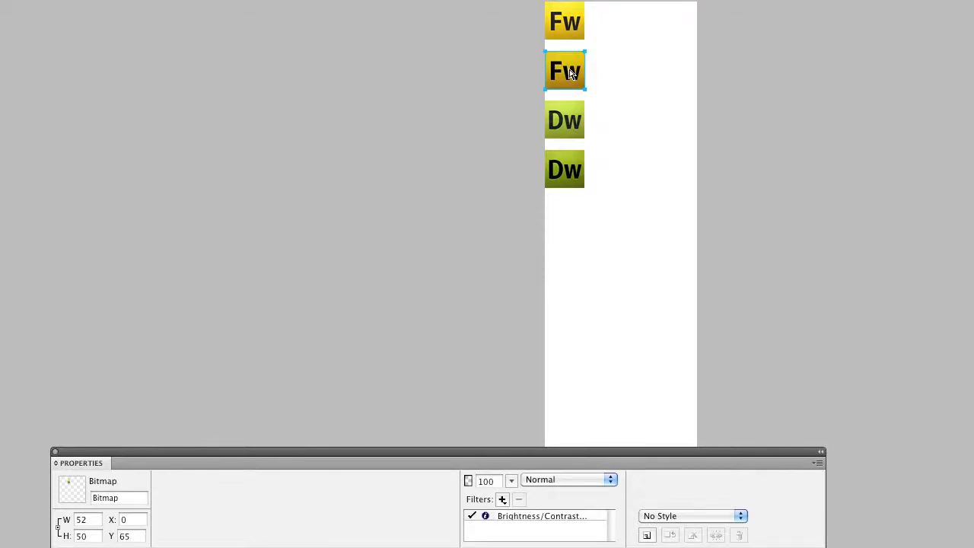
{"action": "left_click", "coordinate": [566, 129]}
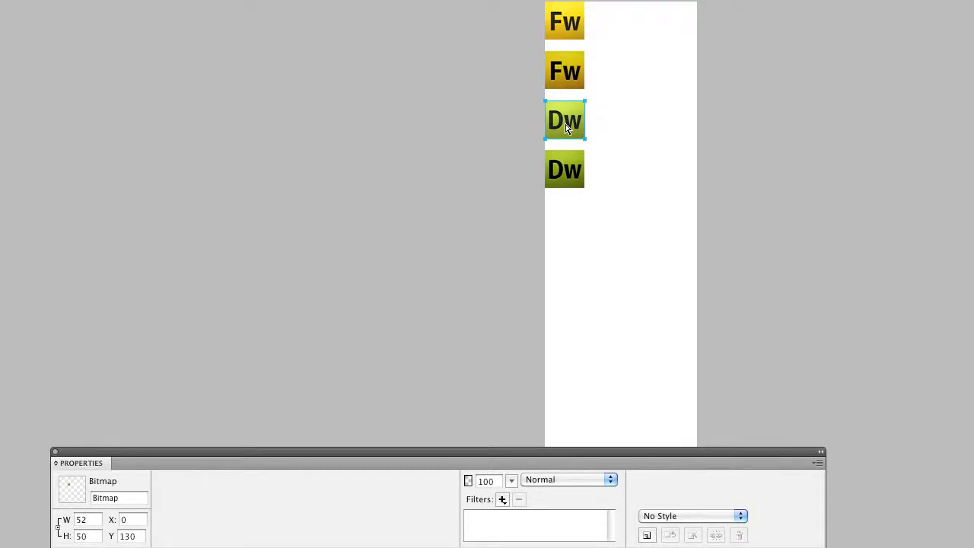
{"action": "left_click", "coordinate": [564, 169]}
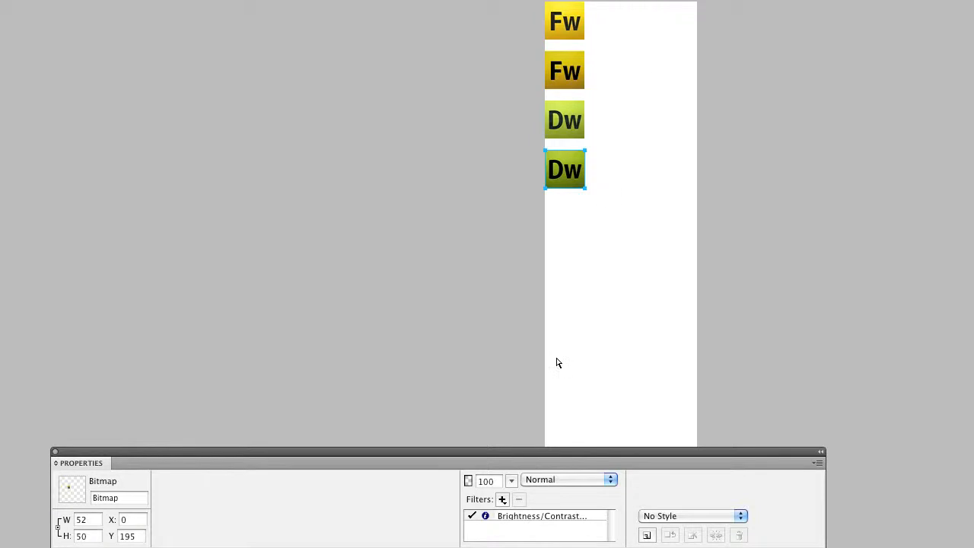
{"action": "left_click", "coordinate": [602, 248]}
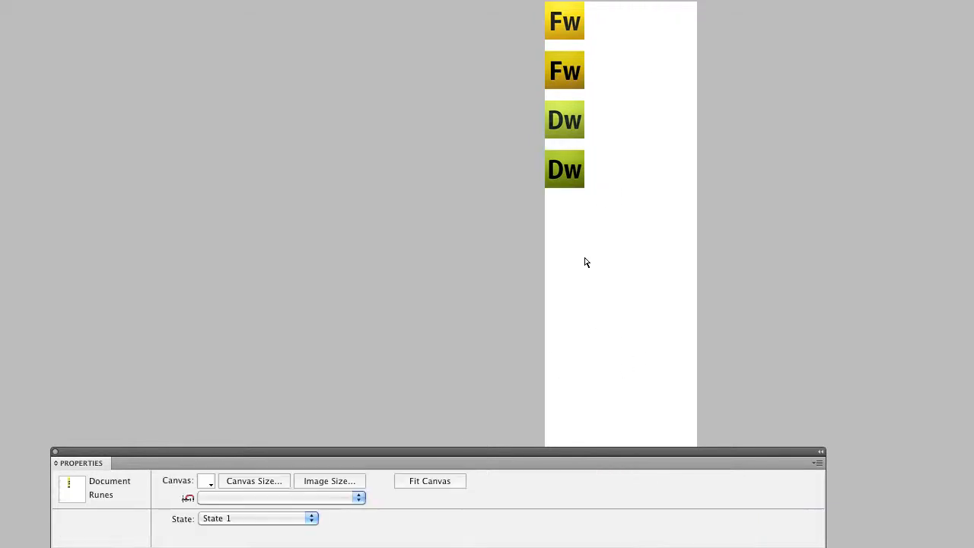
{"action": "left_click", "coordinate": [430, 481]}
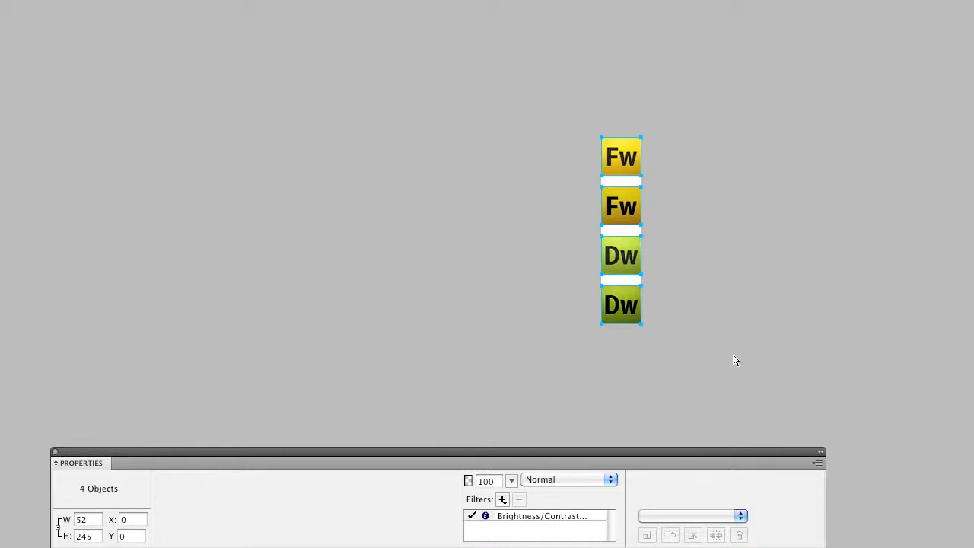
Deselect the four icons and set the canvas color to Transparent
{"action": "left_click", "coordinate": [592, 274]}
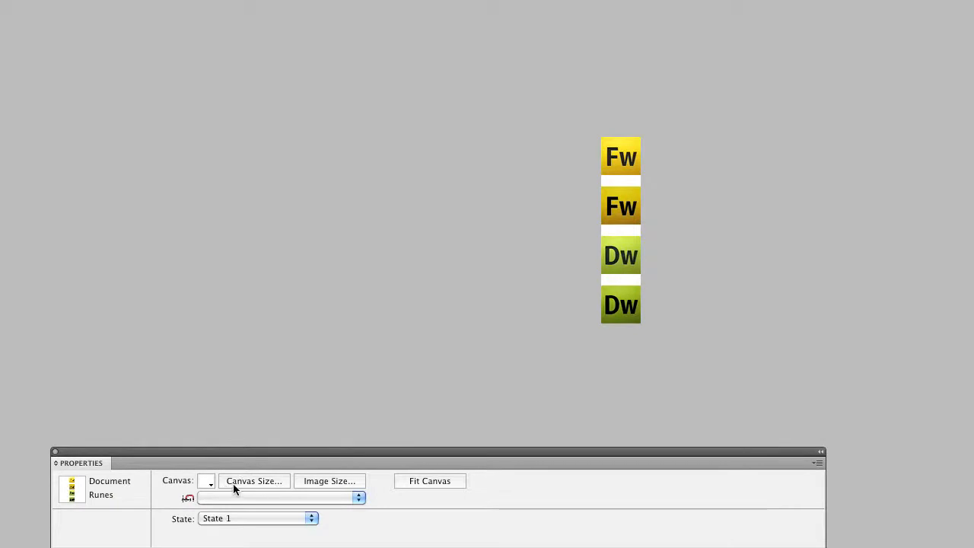
{"action": "left_click", "coordinate": [205, 482]}
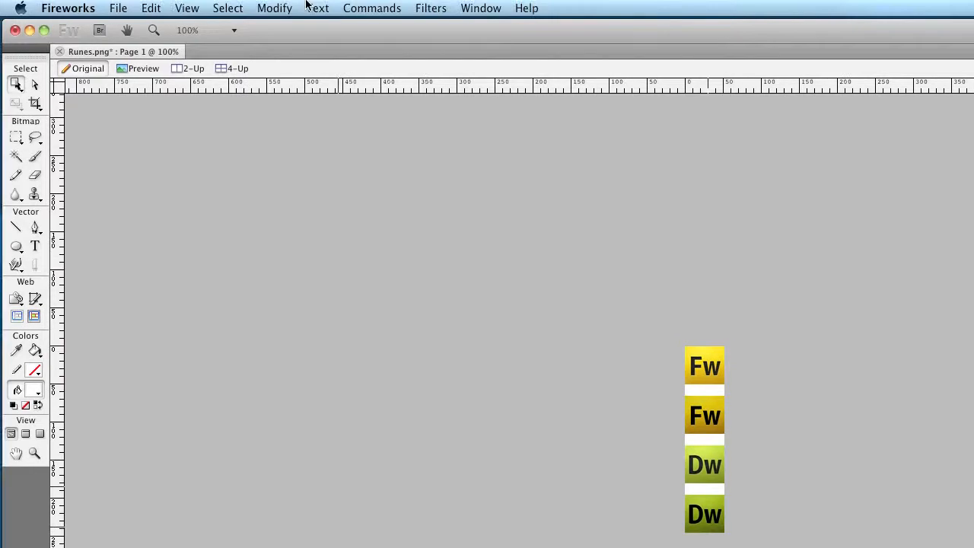
{"action": "left_click", "coordinate": [273, 9]}
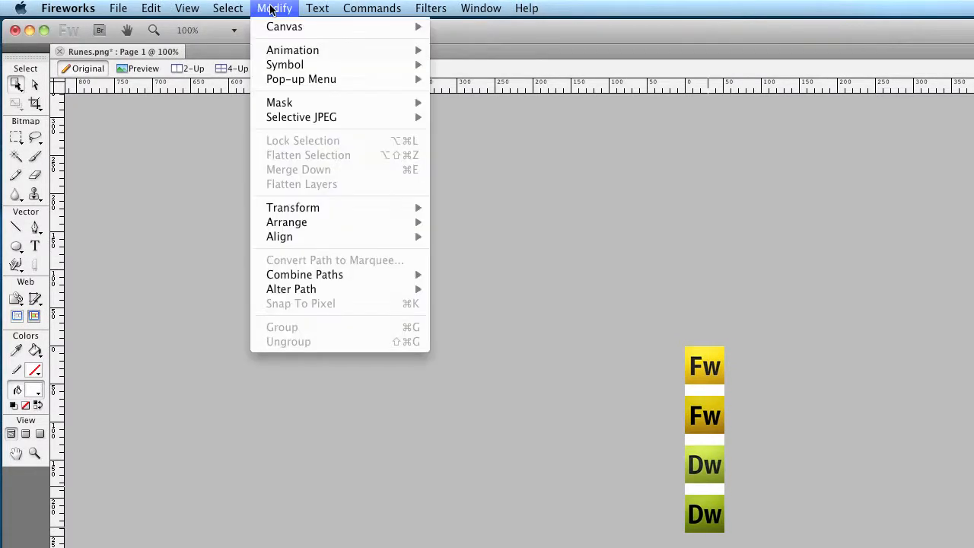
{"action": "mouse_move", "coordinate": [418, 51]}
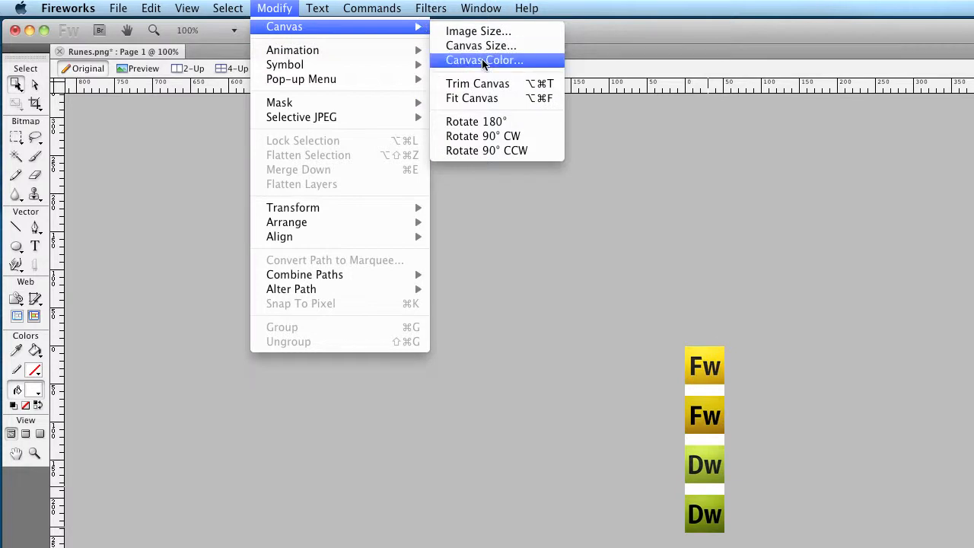
{"action": "left_click", "coordinate": [472, 61]}
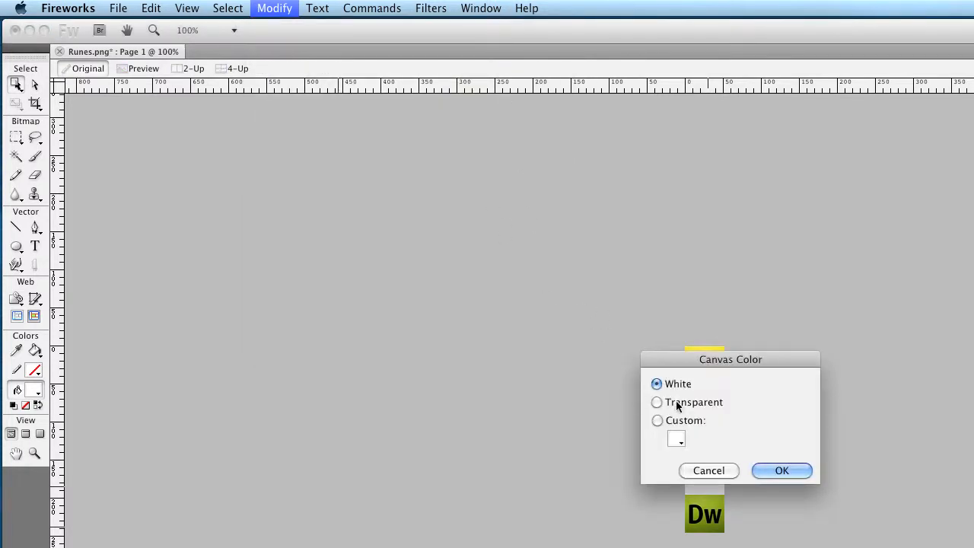
{"action": "left_click", "coordinate": [675, 405]}
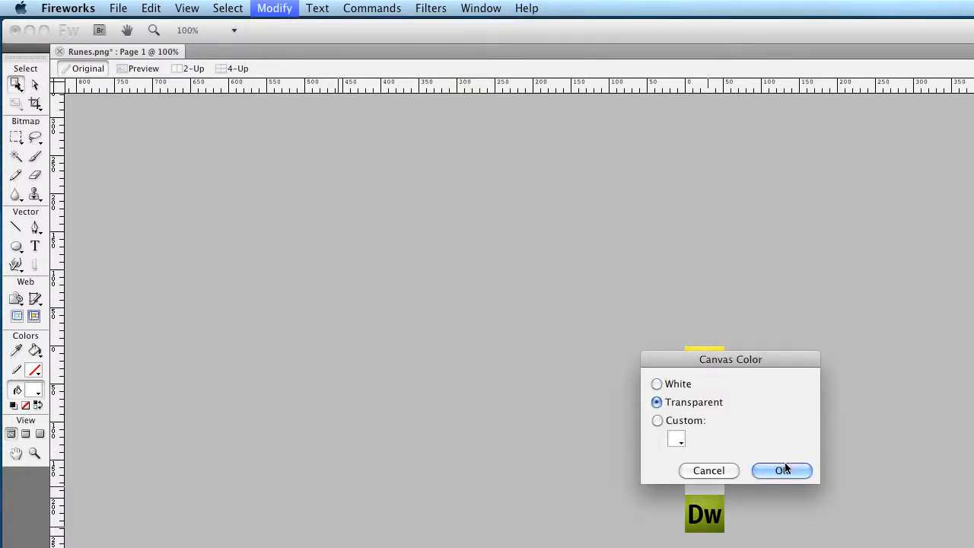
{"action": "left_click", "coordinate": [784, 471]}
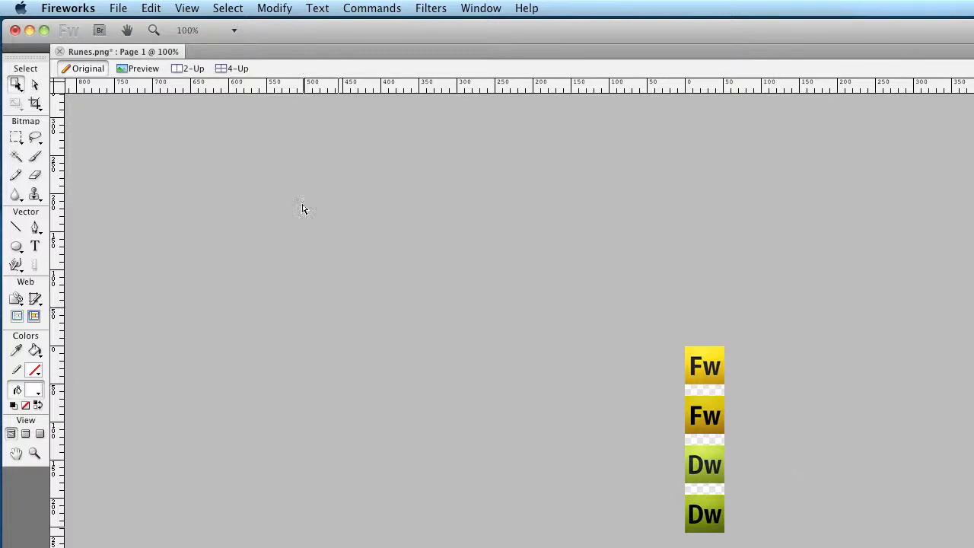
Save the sprite as Runes.png in Fireworks PNG format in the images folder inside WedDesign_cssSprites
{"action": "left_click", "coordinate": [115, 9]}
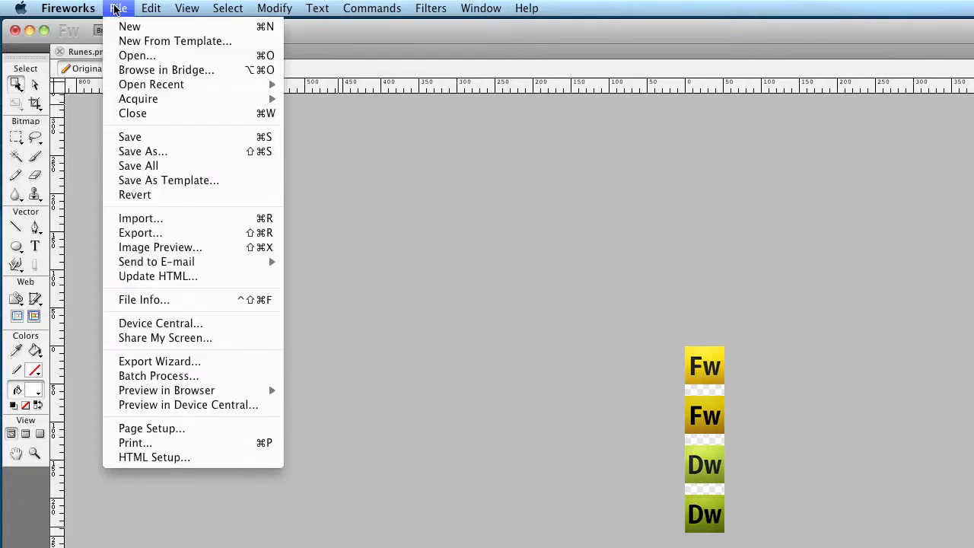
{"action": "left_click", "coordinate": [131, 151]}
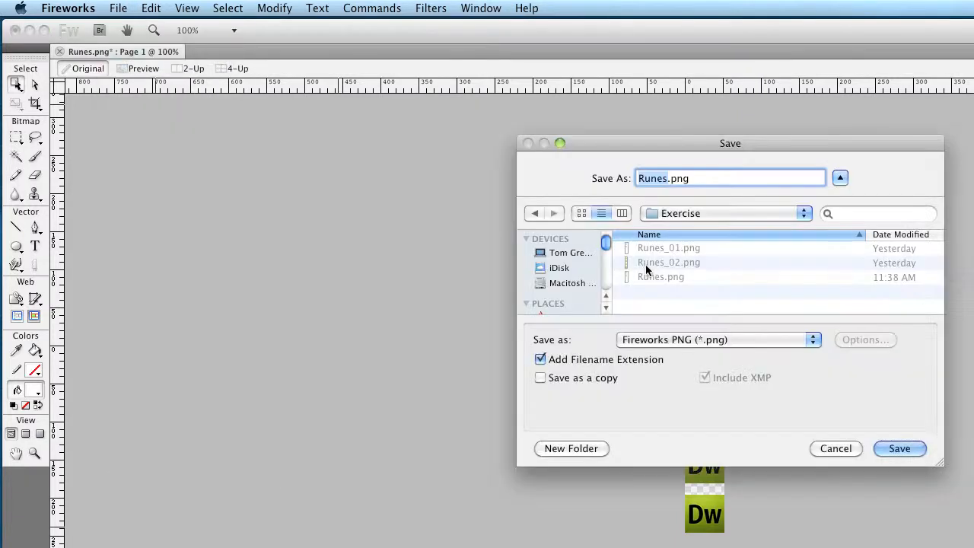
{"action": "left_click", "coordinate": [703, 214]}
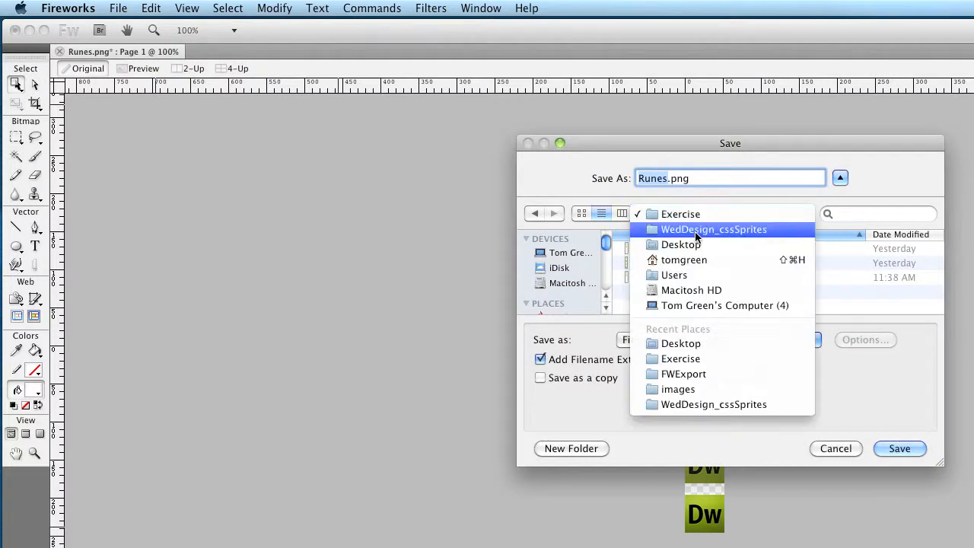
{"action": "left_click", "coordinate": [698, 227]}
{"action": "left_click", "coordinate": [653, 262]}
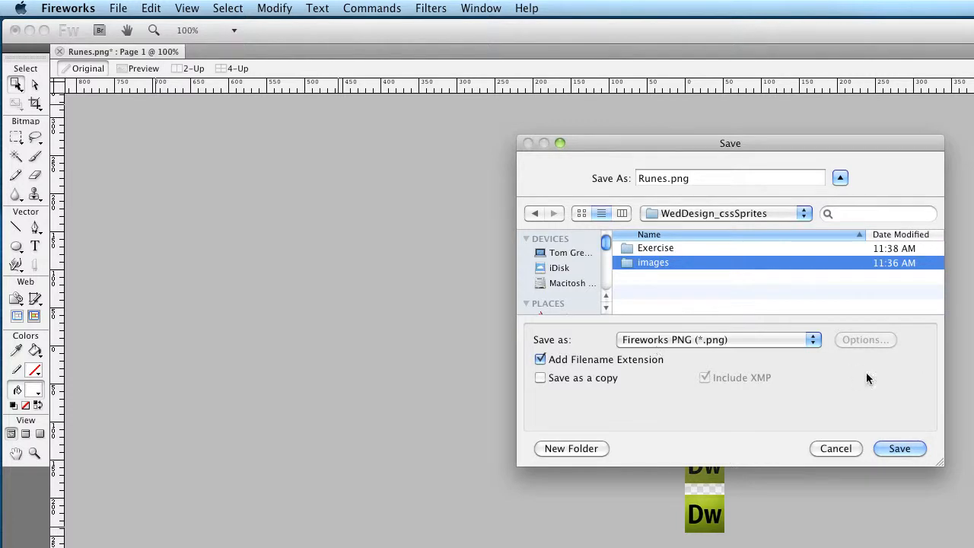
{"action": "left_click", "coordinate": [890, 447]}
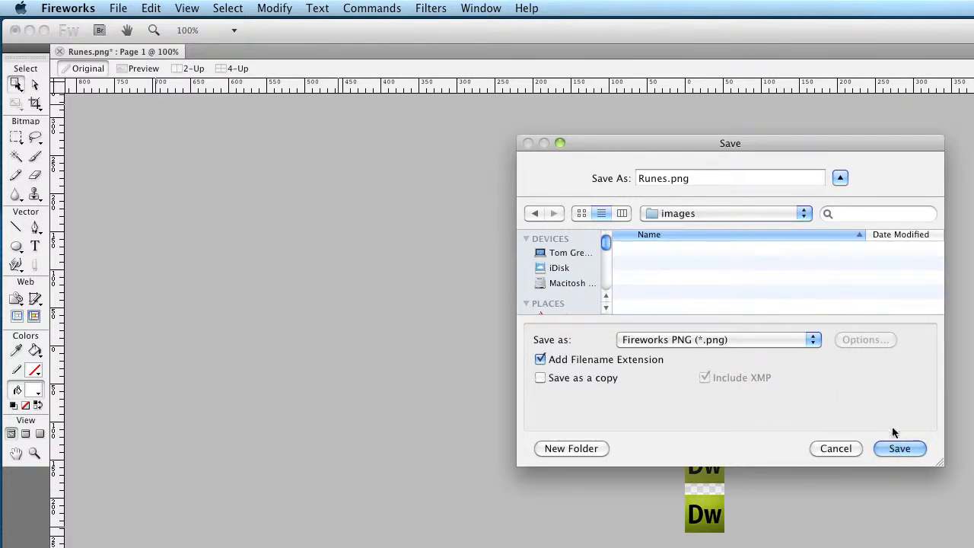
{"action": "left_click", "coordinate": [899, 451]}
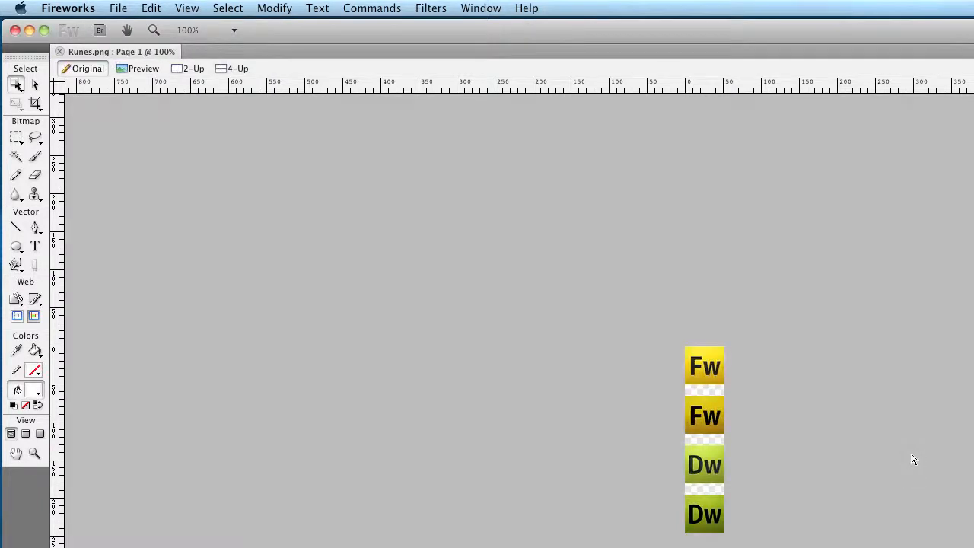